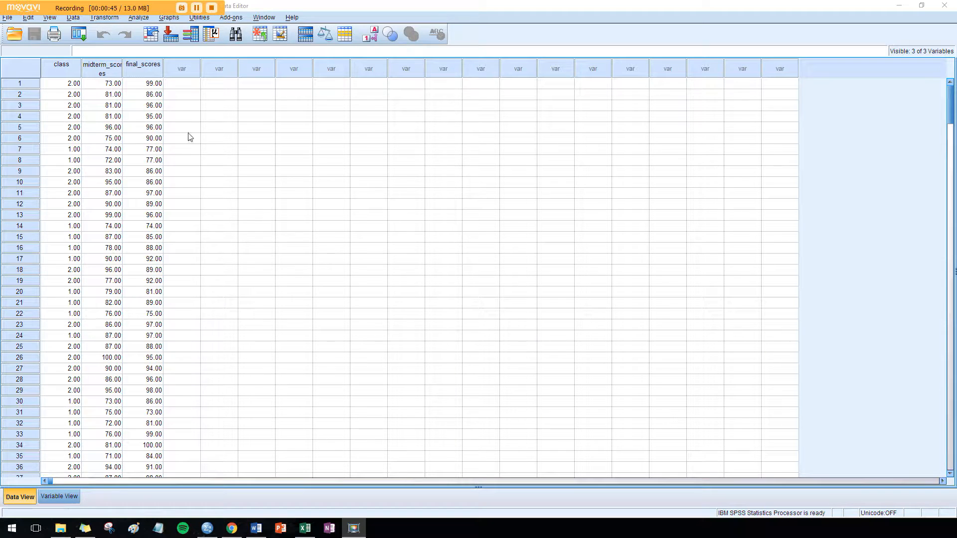
# Review the value labels defined for the class variable in Variable View
pyautogui.click(76, 496)
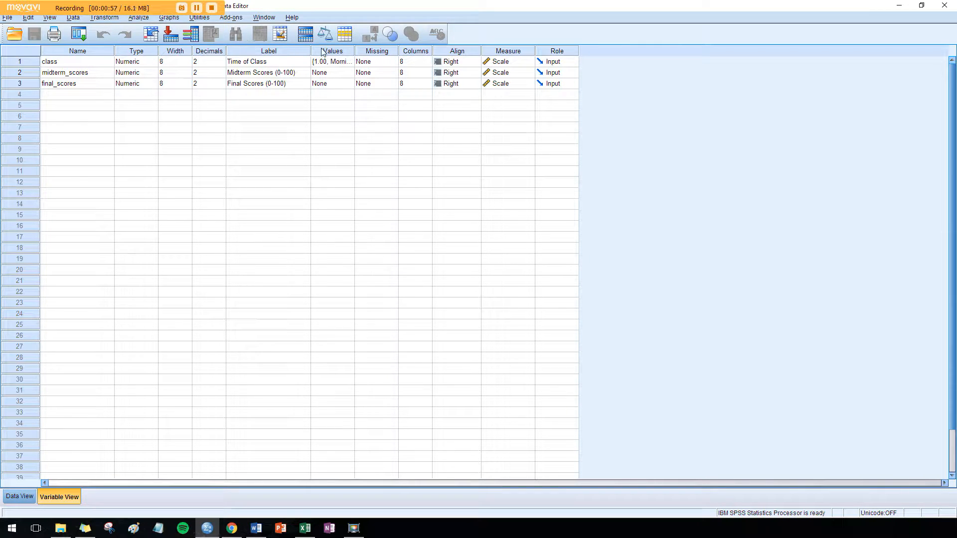
pyautogui.moveTo(354, 55); pyautogui.dragTo(406, 47)
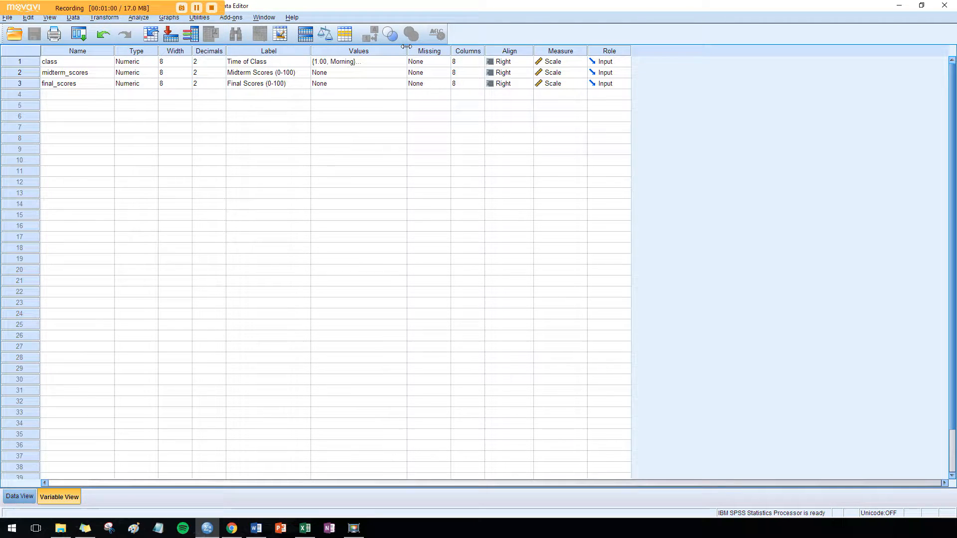
pyautogui.click(384, 61)
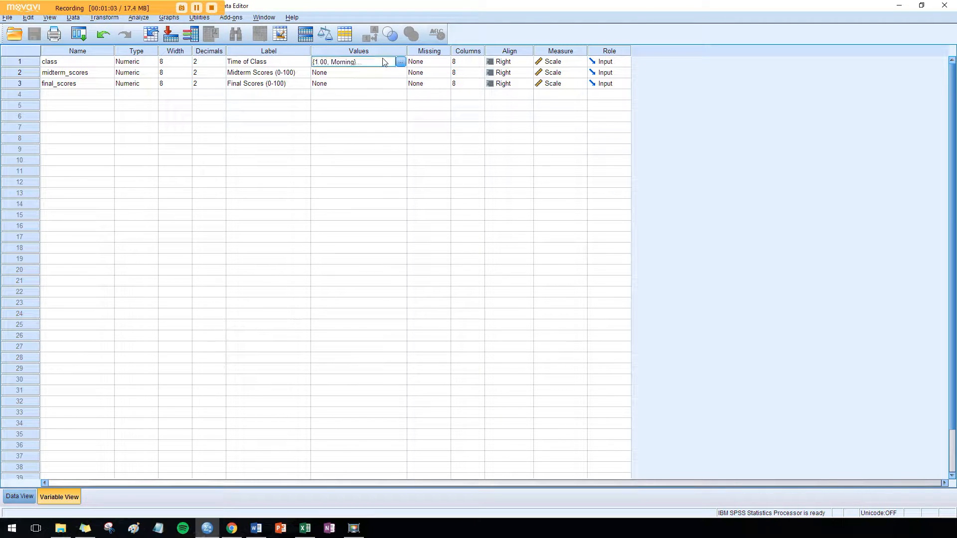
pyautogui.click(400, 62)
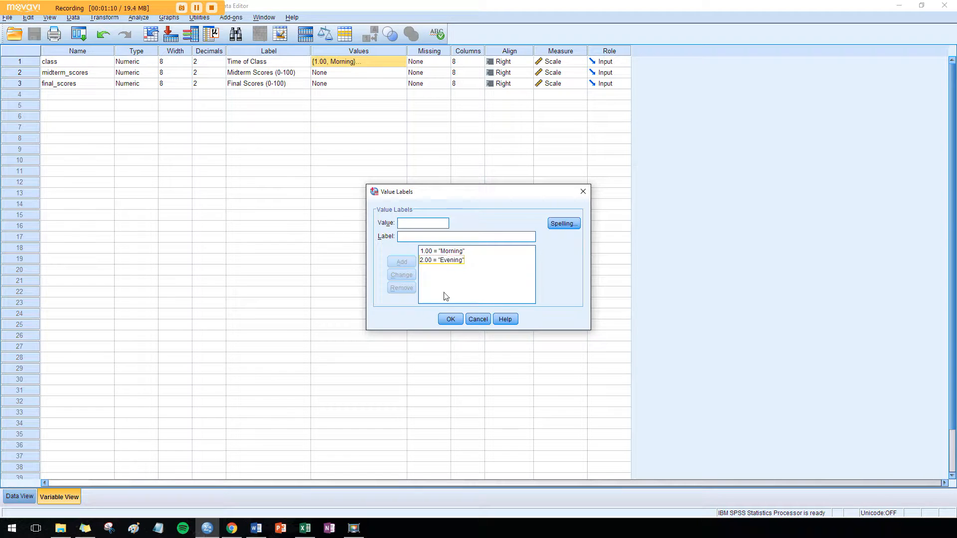
pyautogui.click(448, 319)
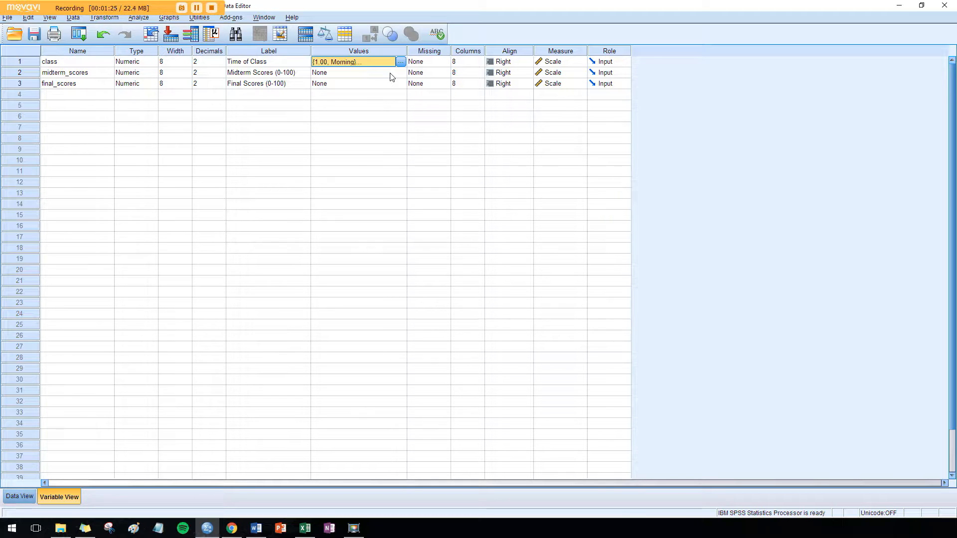
# Open the Independent-Samples T Test and add Midterm Scores (0-100) as the test variable
pyautogui.click(138, 17)
pyautogui.moveTo(167, 54)
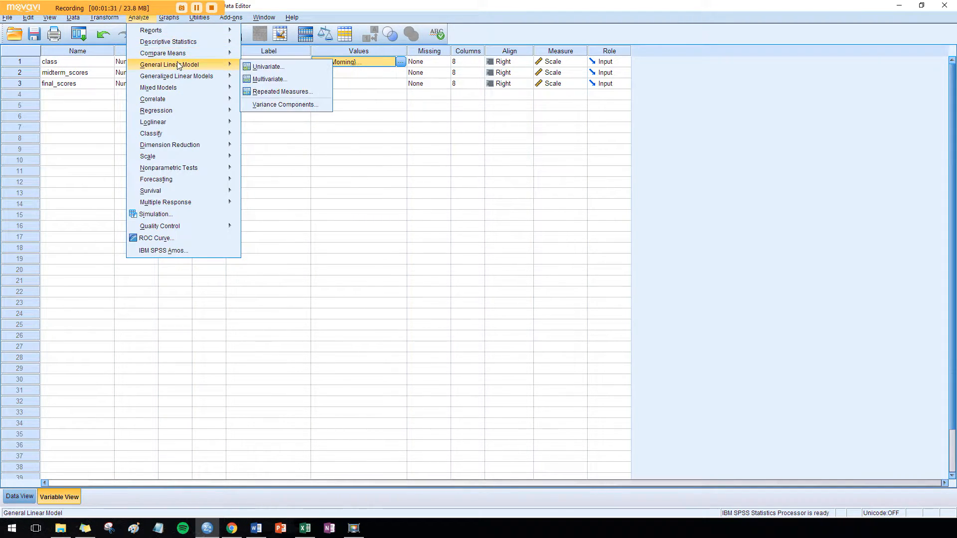
pyautogui.moveTo(211, 58)
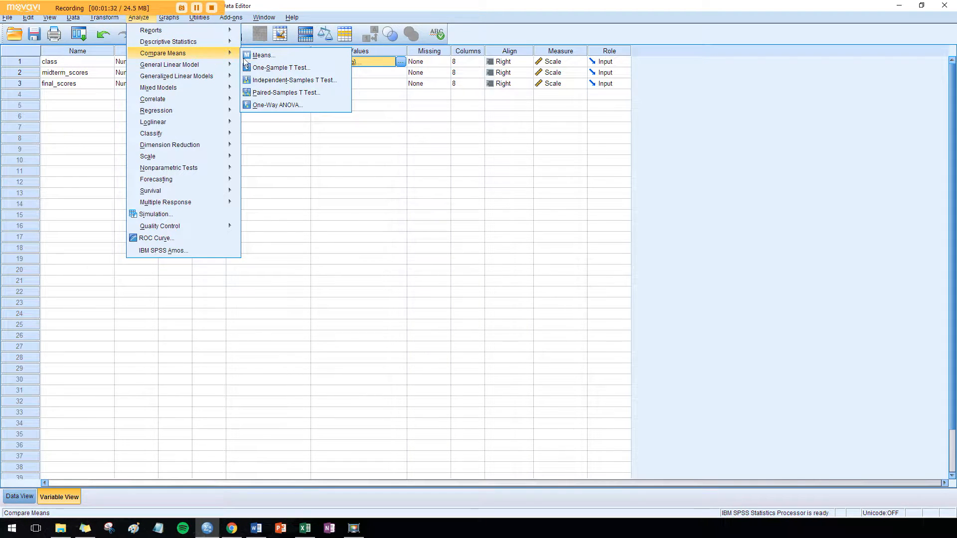
pyautogui.click(282, 86)
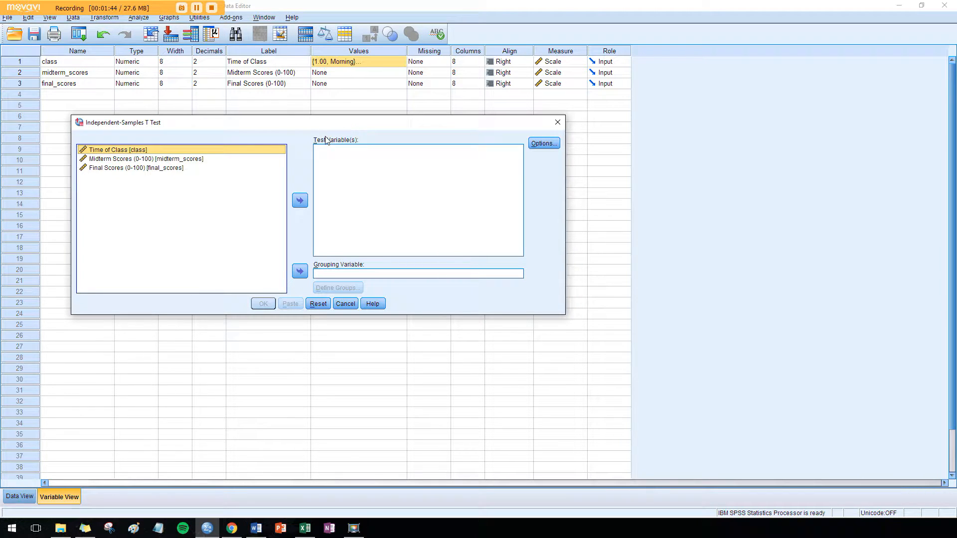
pyautogui.click(188, 160)
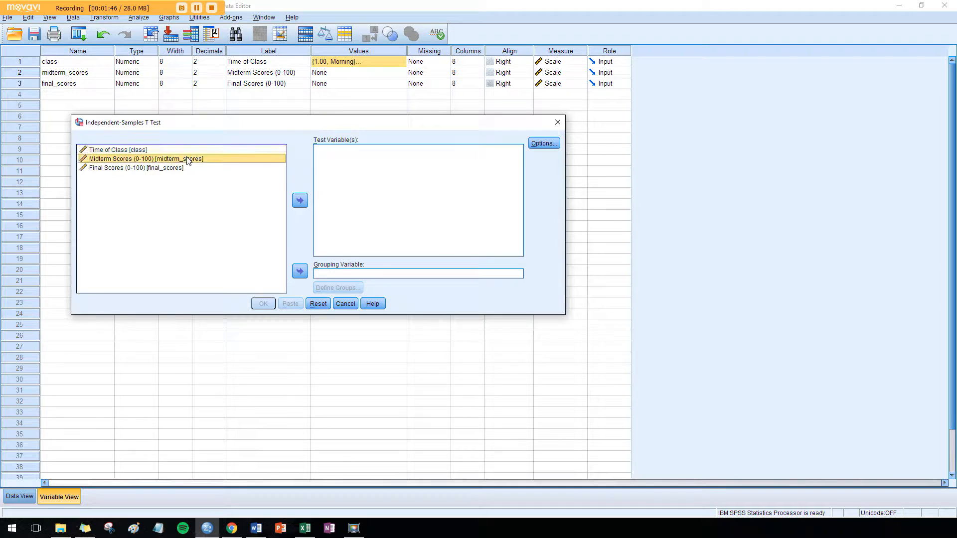
pyautogui.click(299, 201)
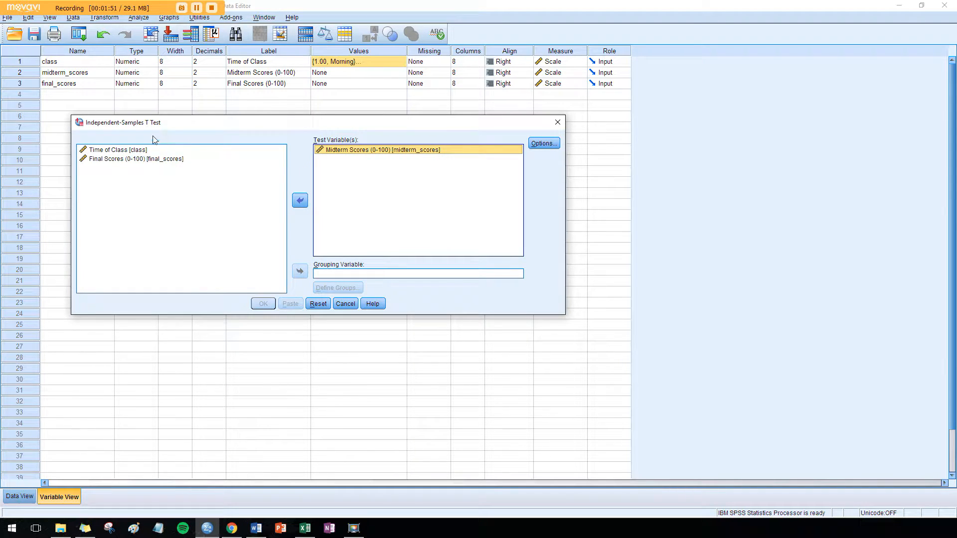
# Set Time of Class as the grouping variable with groups 1 and 2
pyautogui.click(131, 150)
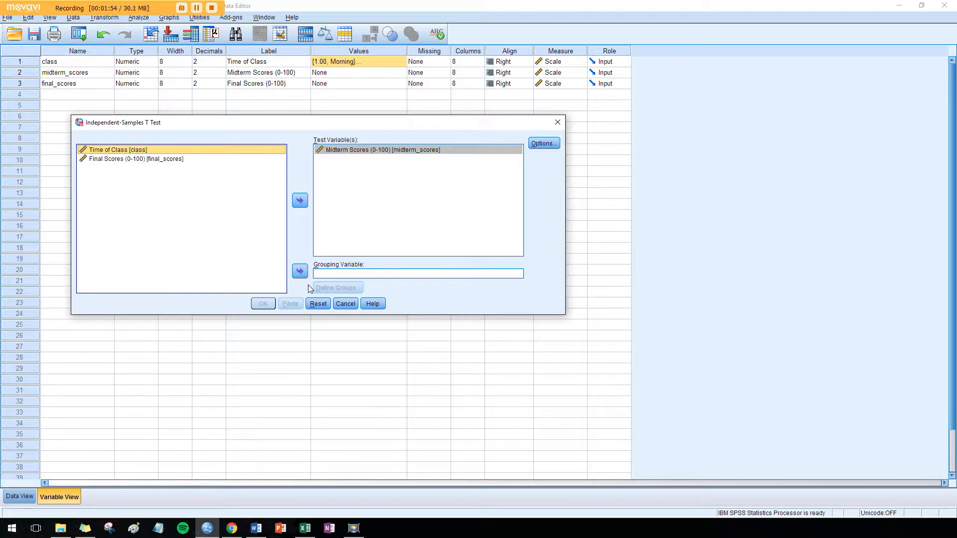
pyautogui.click(299, 272)
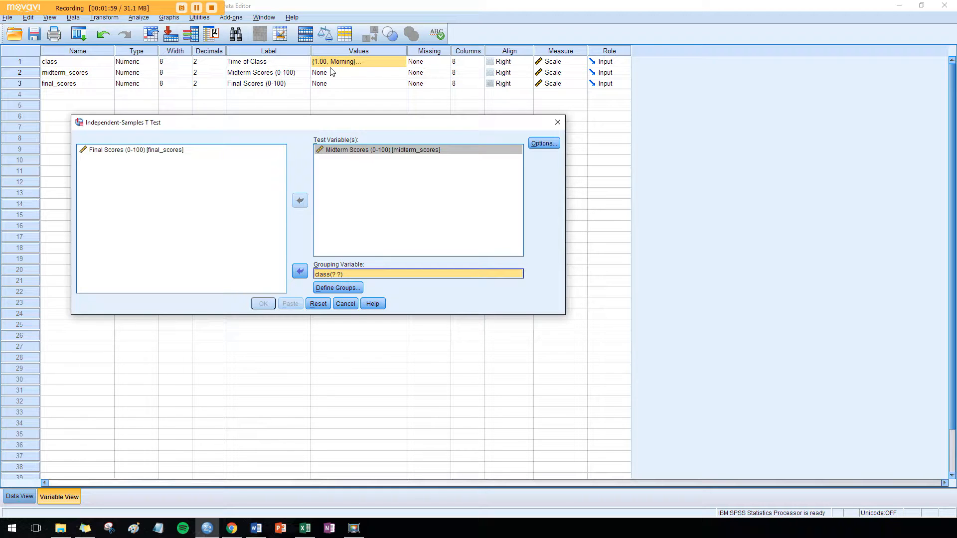
pyautogui.click(328, 291)
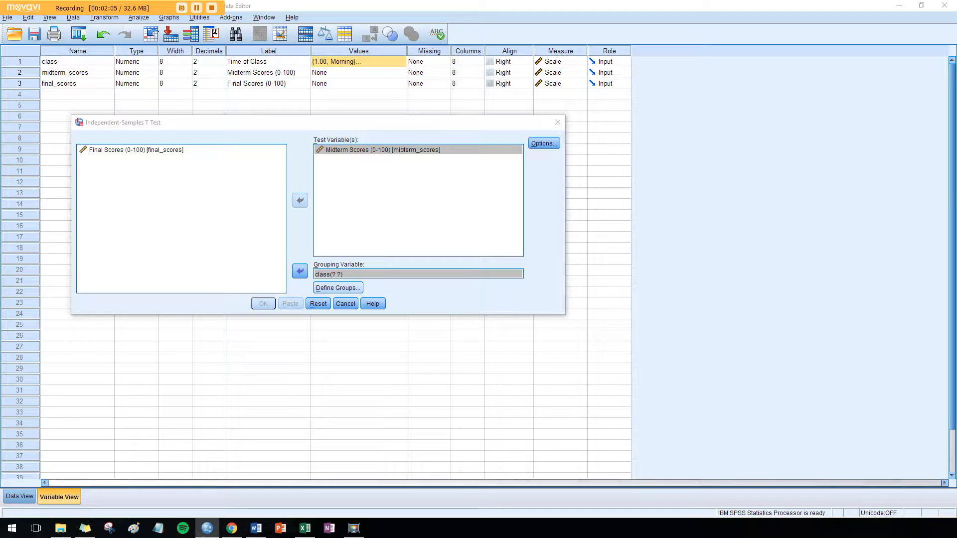
pyautogui.moveTo(0, 184); pyautogui.dragTo(301, 171)
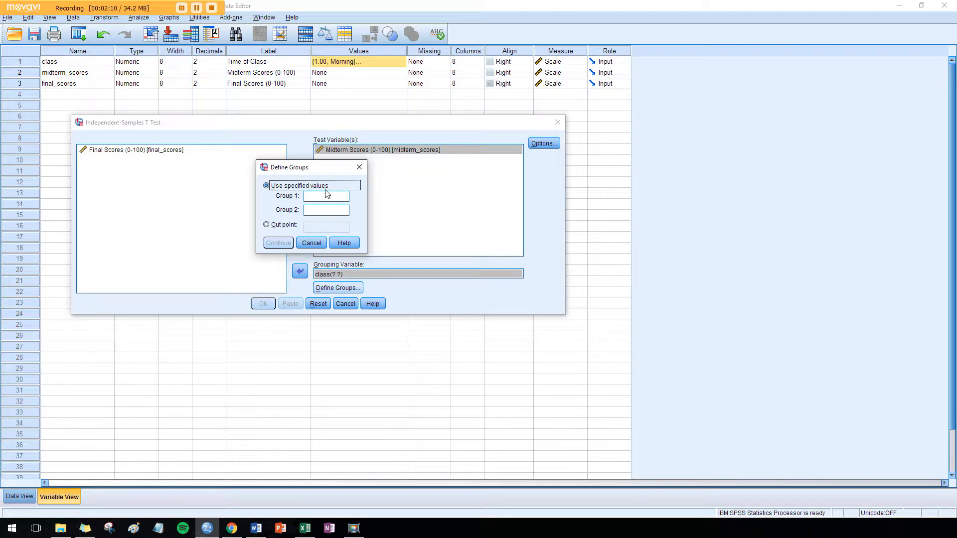
pyautogui.click(325, 195)
pyautogui.click(321, 210)
pyautogui.write('2')
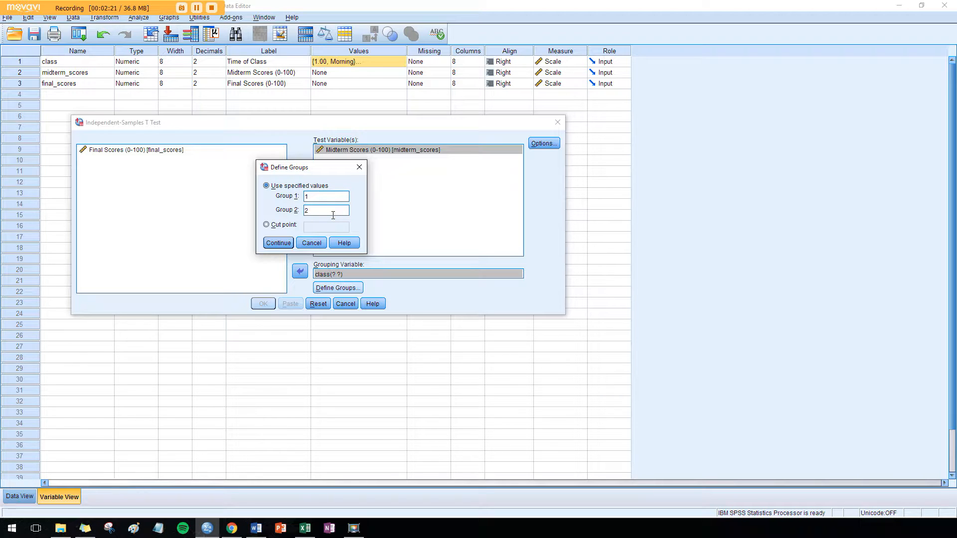
pyautogui.click(273, 242)
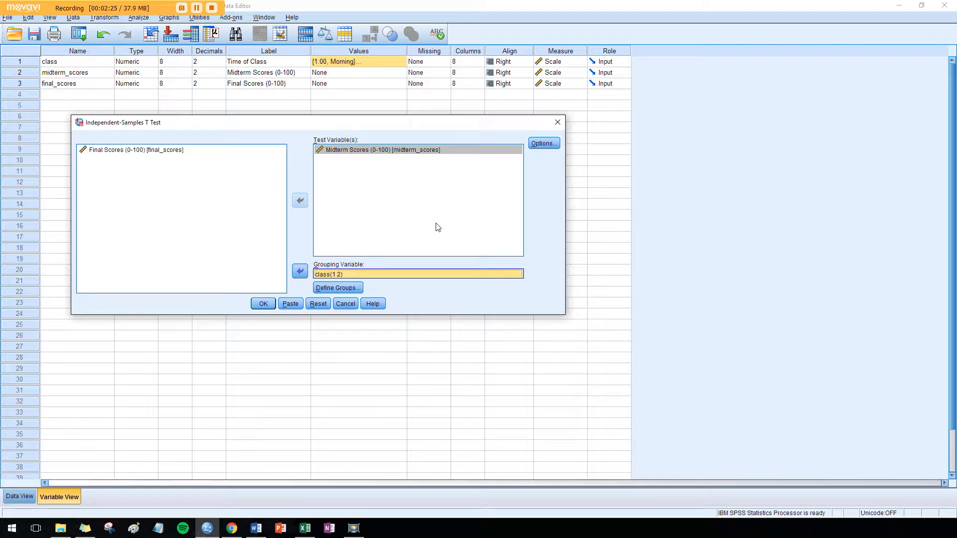
# Keep the confidence interval at 95% in the test options and run the t-test
pyautogui.click(558, 147)
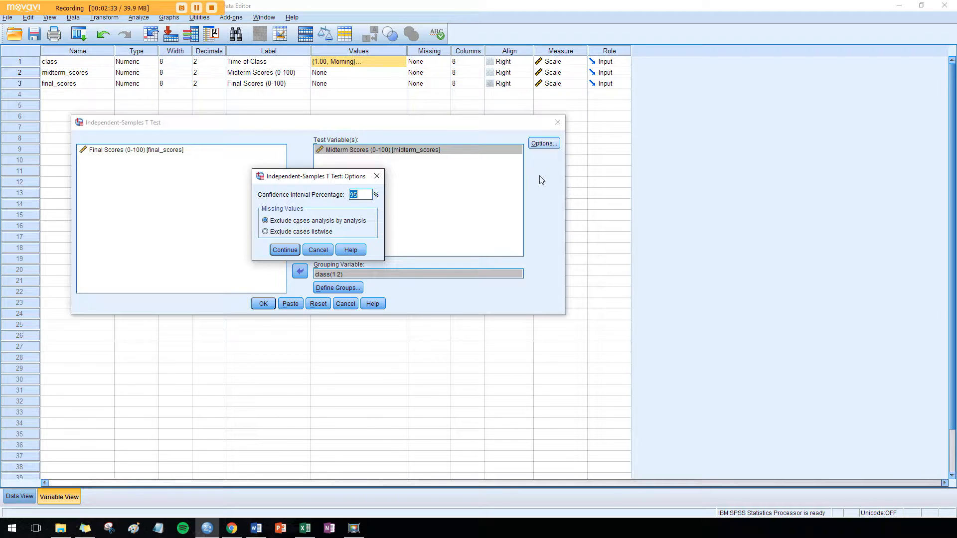
pyautogui.click(364, 194)
pyautogui.click(285, 250)
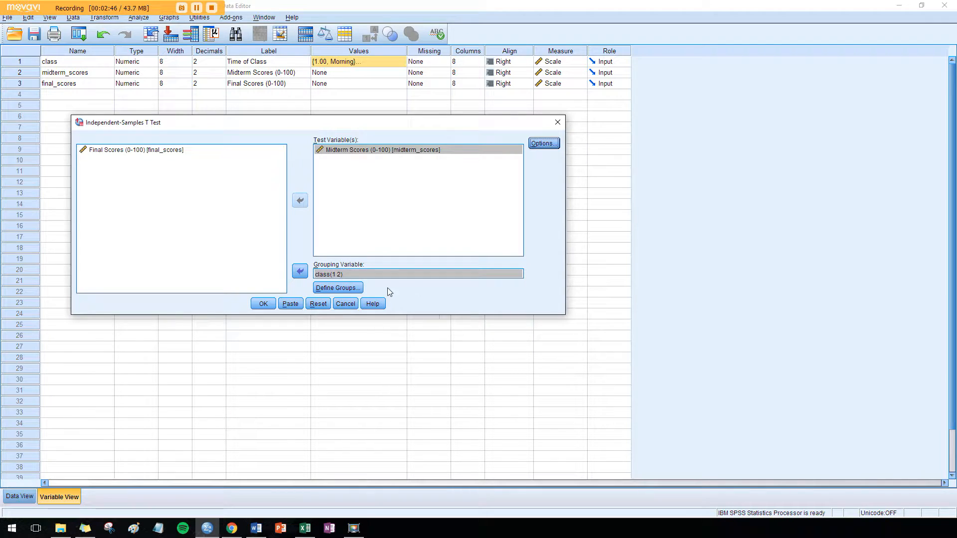
pyautogui.click(260, 306)
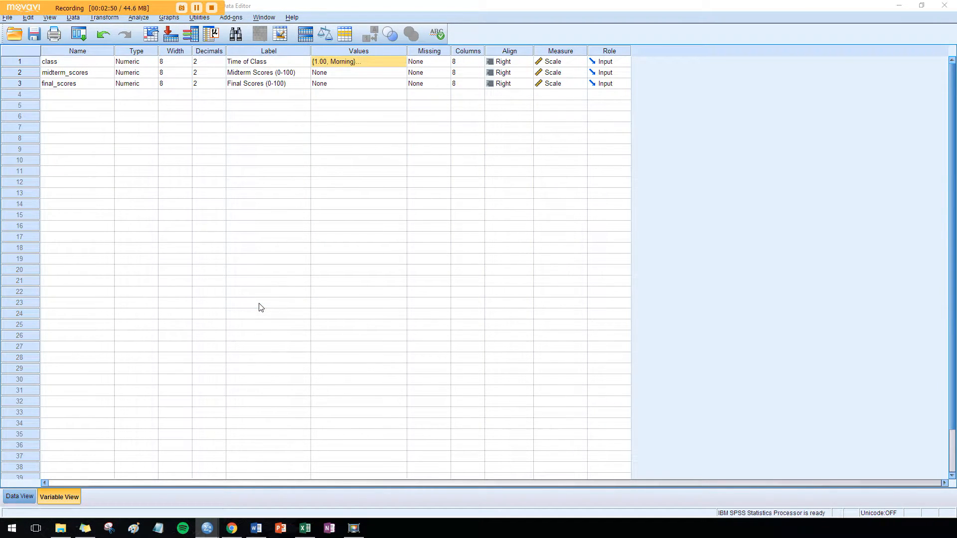
# Examine the Group Statistics and Independent Samples Test tables in the output
pyautogui.moveTo(298, 23); pyautogui.dragTo(413, 1)
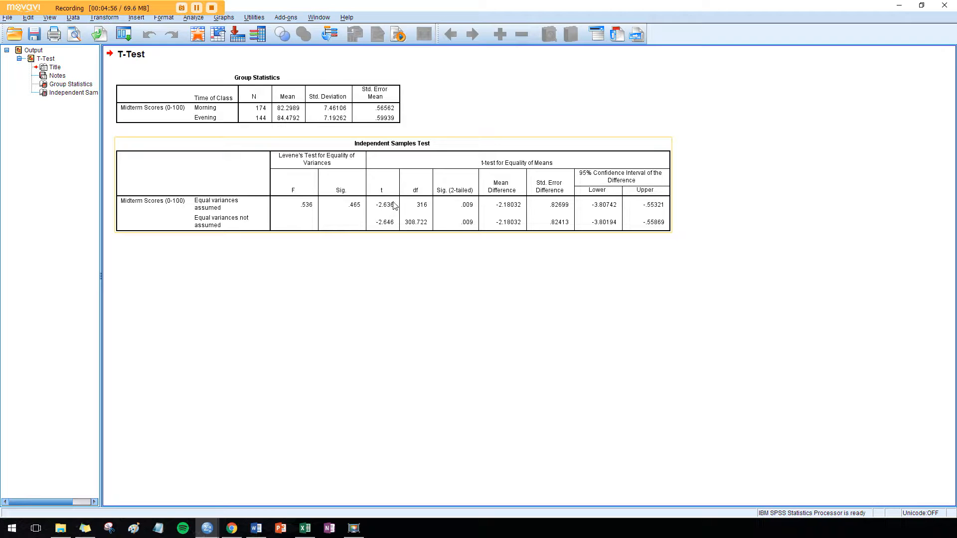
pyautogui.click(287, 109)
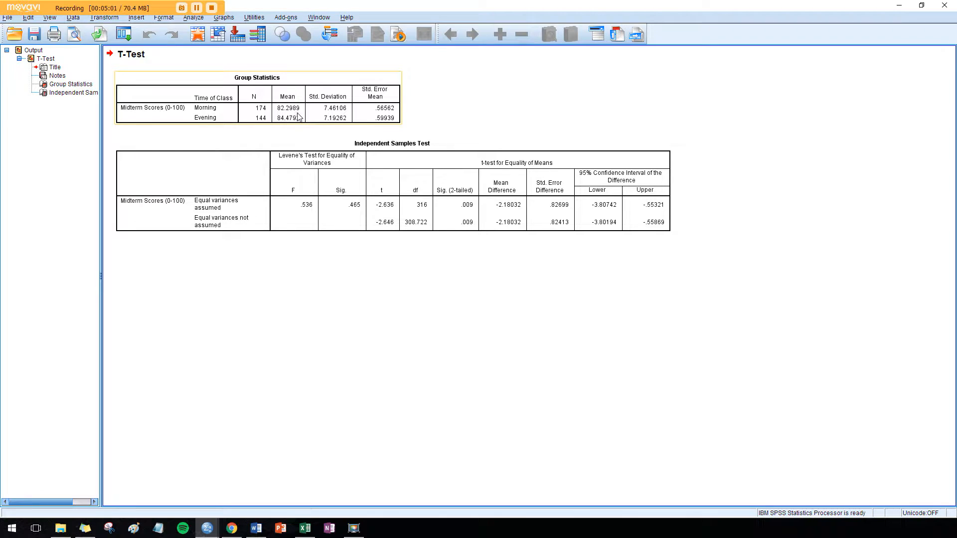
pyautogui.click(337, 150)
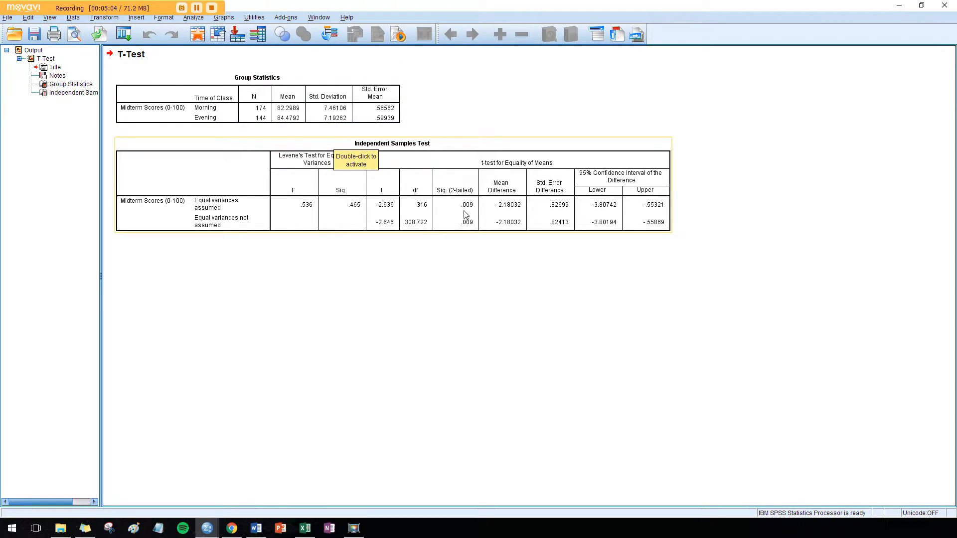
pyautogui.click(301, 120)
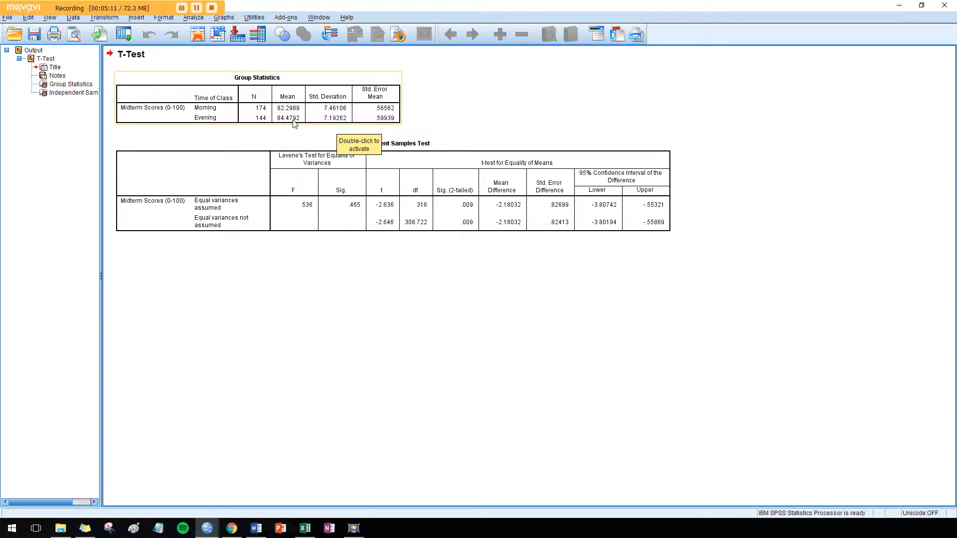
pyautogui.click(277, 145)
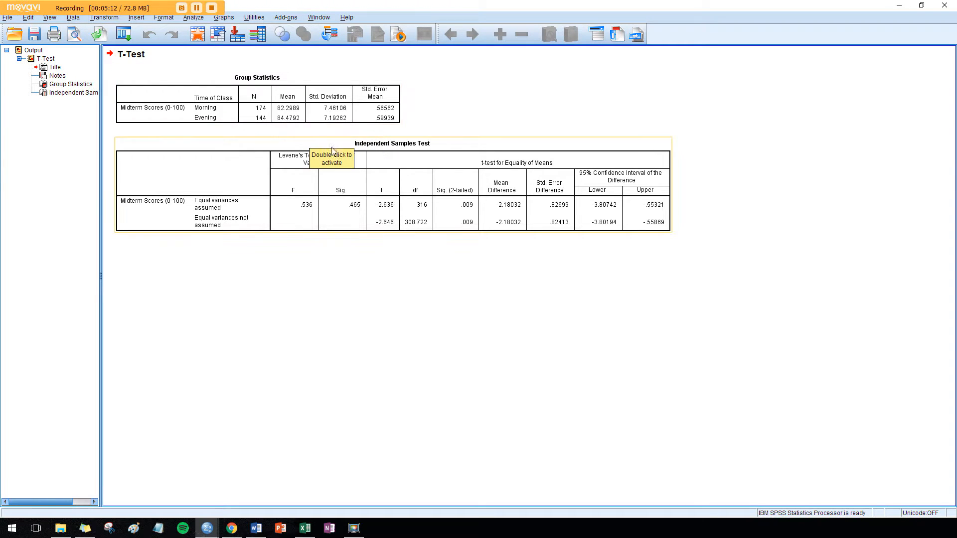
pyautogui.click(375, 94)
pyautogui.click(279, 145)
pyautogui.click(471, 106)
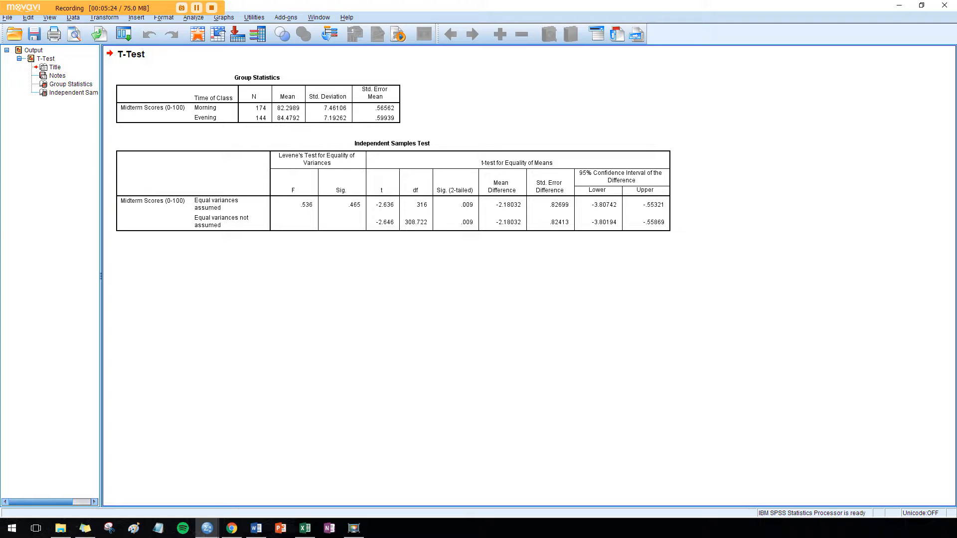
# Switch to Word to view the Cohen's d calculation, then minimize the Word window
pyautogui.click(256, 529)
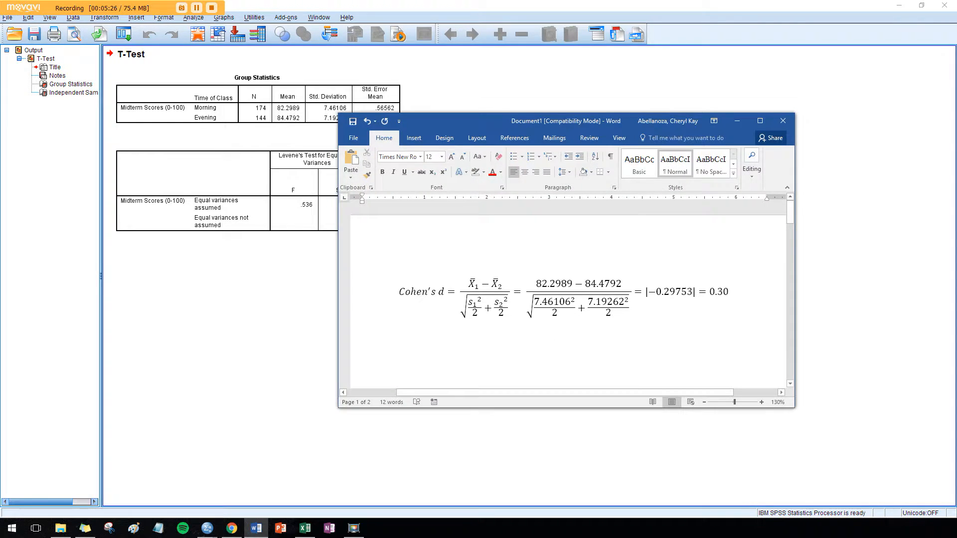
pyautogui.moveTo(544, 121); pyautogui.dragTo(407, 252)
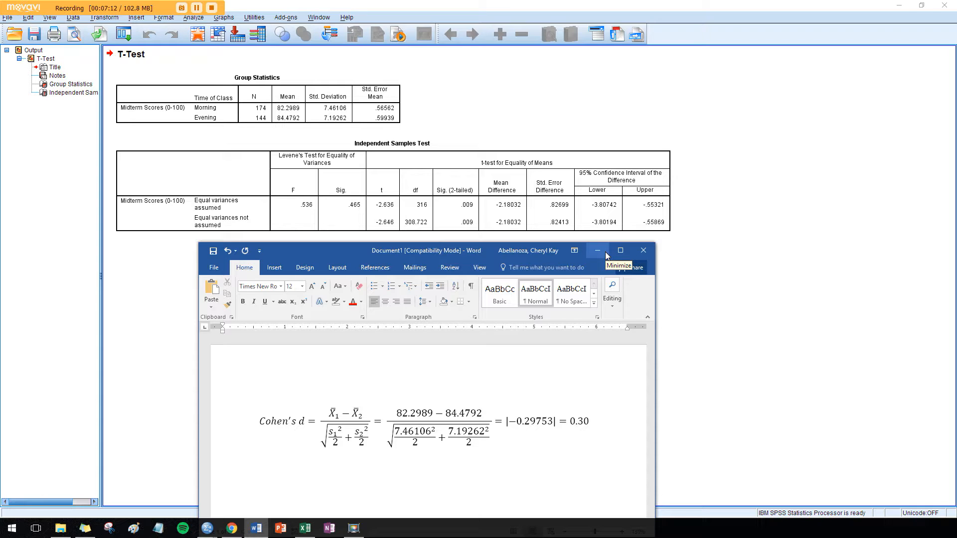
pyautogui.click(582, 422)
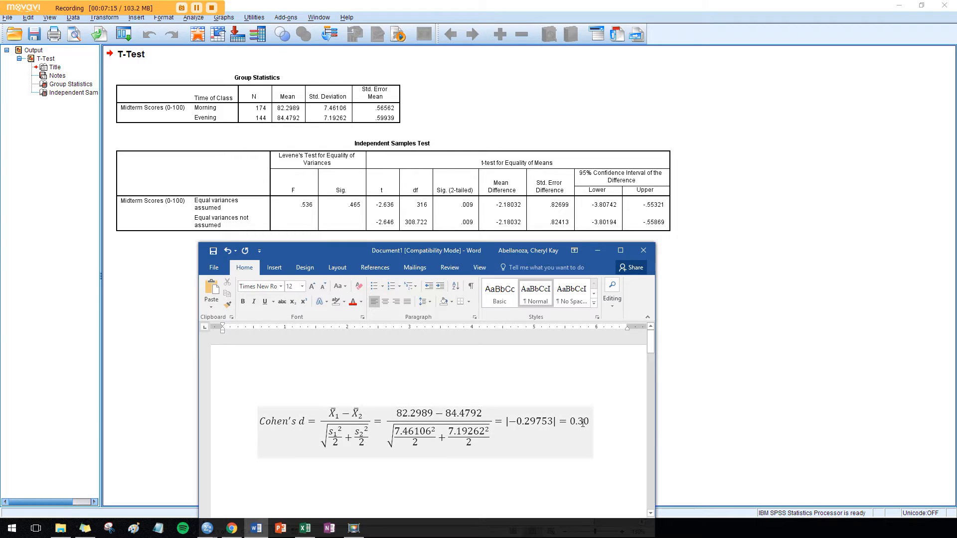
pyautogui.click(592, 256)
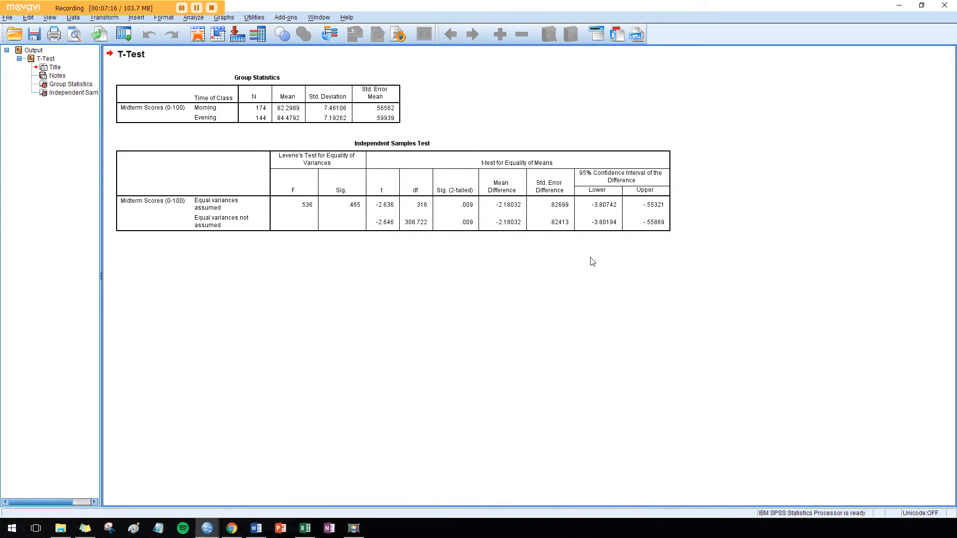
# Reopen the Independent-Samples T Test and remove Midterm Scores from the test variables
pyautogui.click(198, 20)
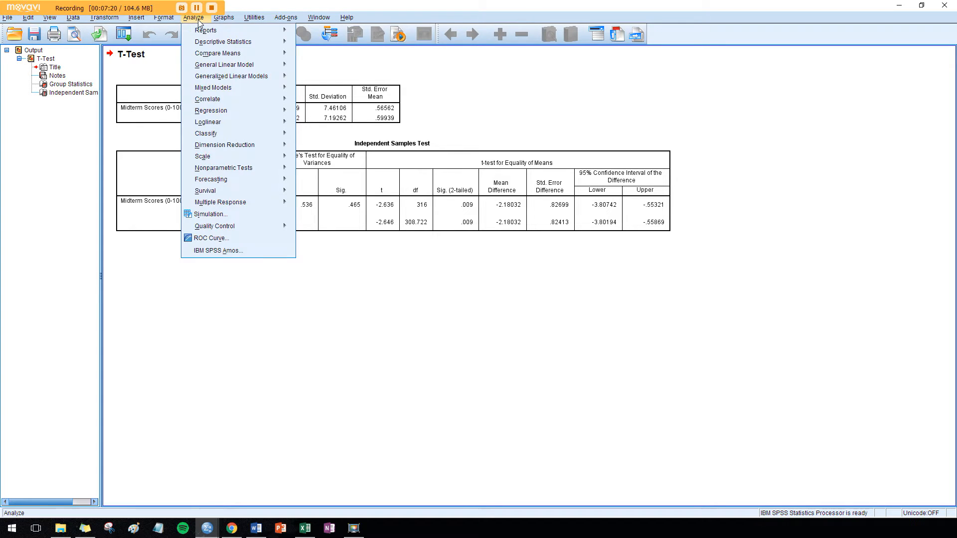
pyautogui.moveTo(263, 65)
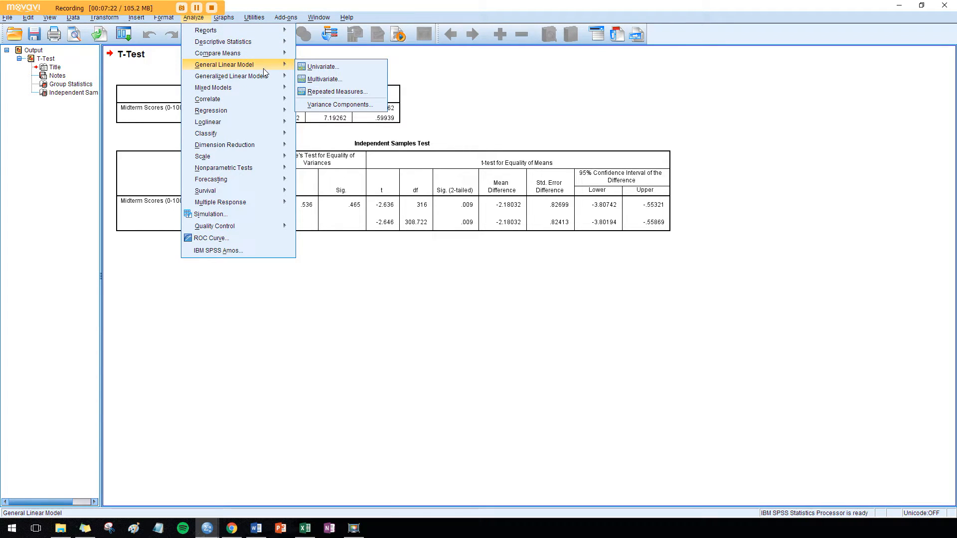
pyautogui.moveTo(284, 53)
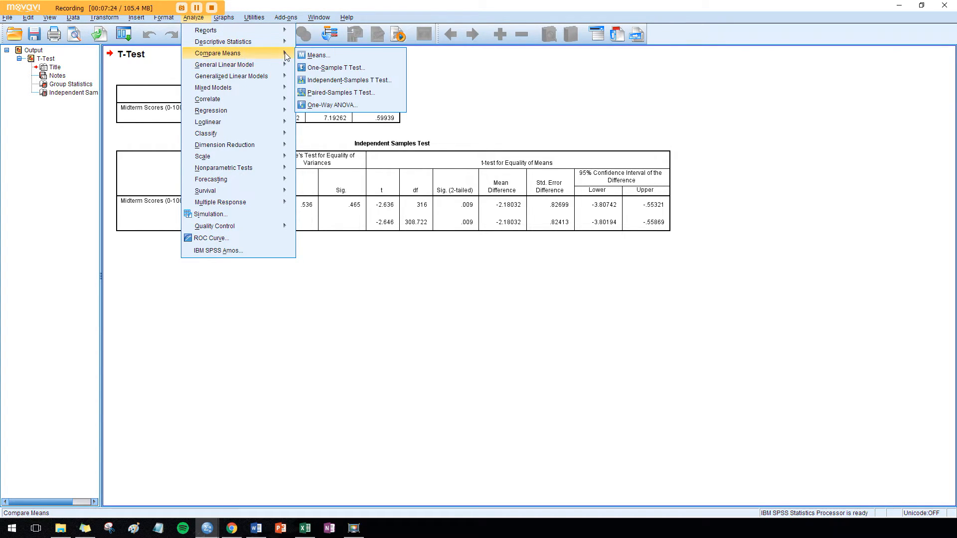
pyautogui.click(330, 82)
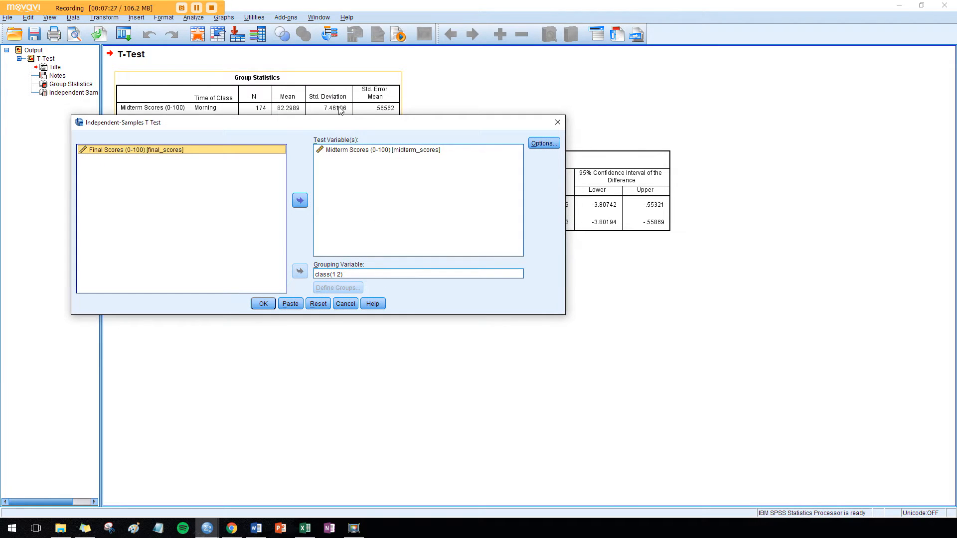
pyautogui.click(367, 150)
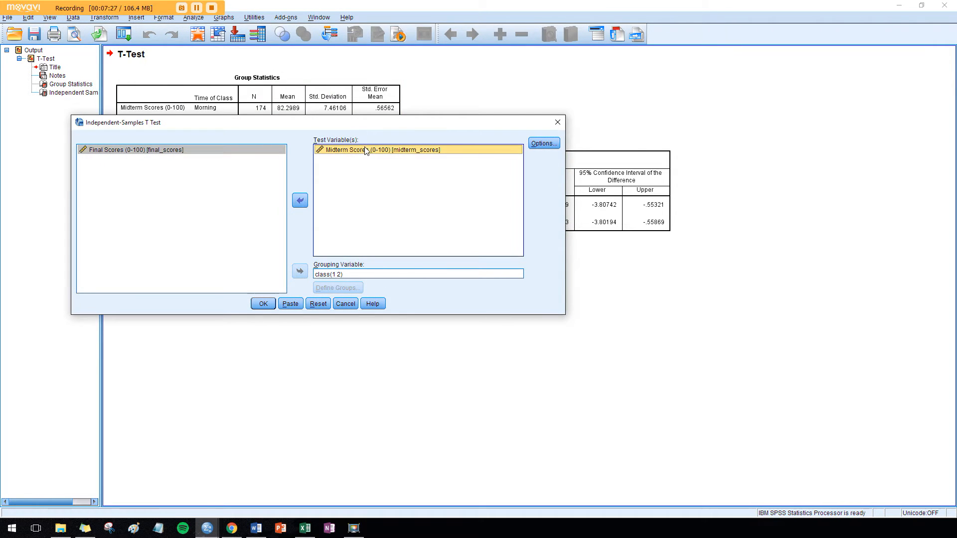
pyautogui.click(299, 200)
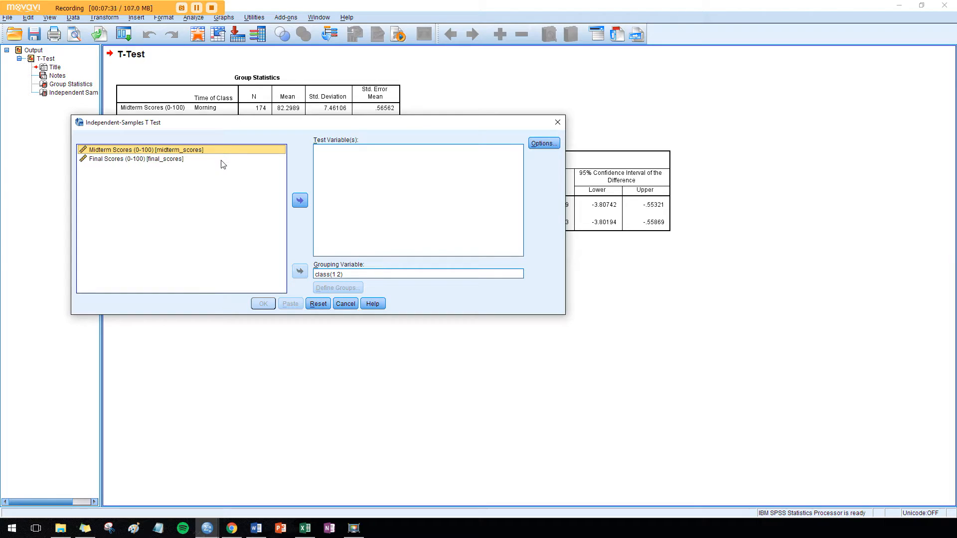
# Add Final Scores as the test variable, check the test options, and run the t-test
pyautogui.click(222, 160)
pyautogui.click(300, 201)
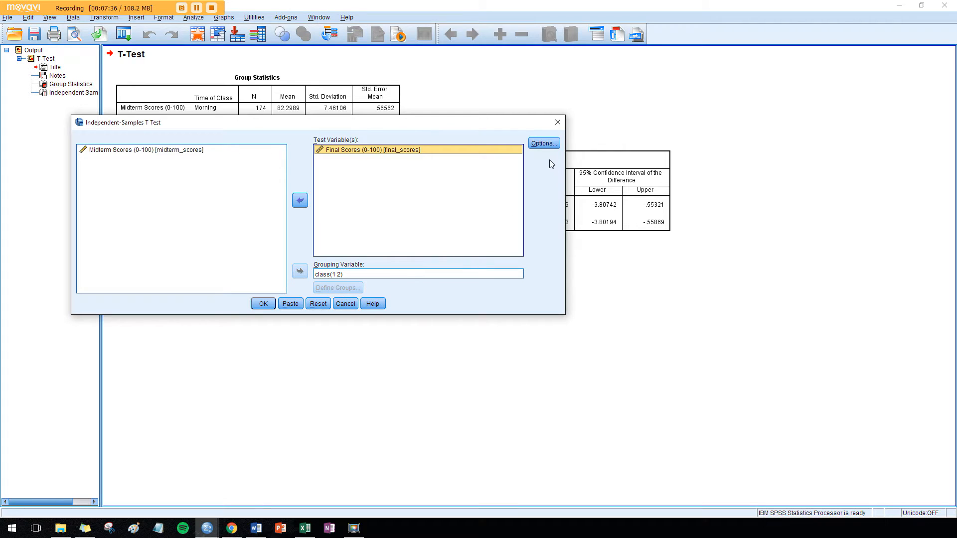
pyautogui.click(543, 143)
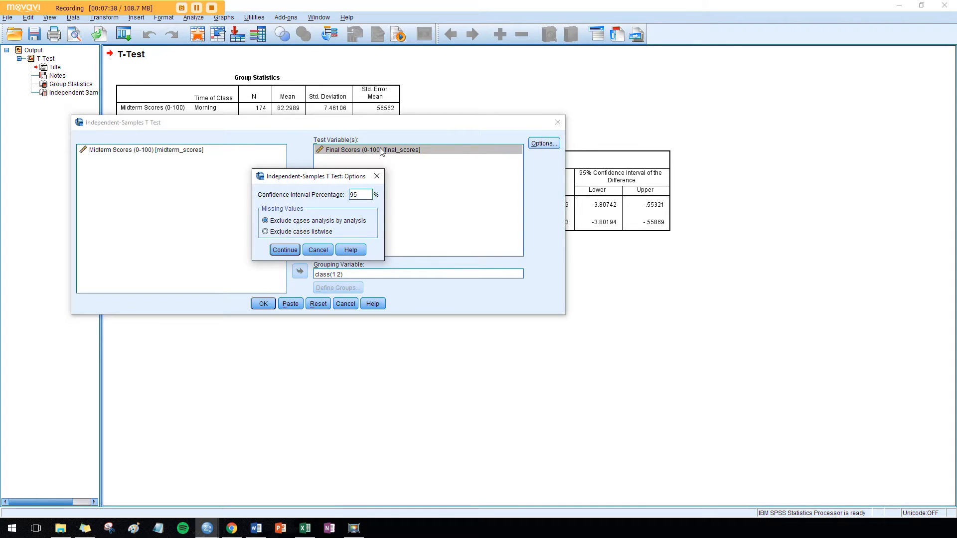
pyautogui.click(376, 177)
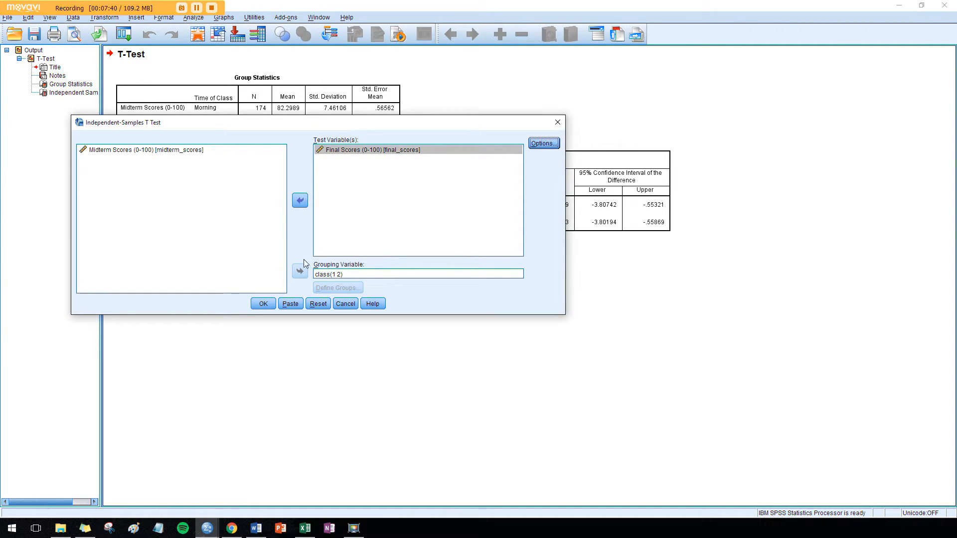
pyautogui.click(263, 302)
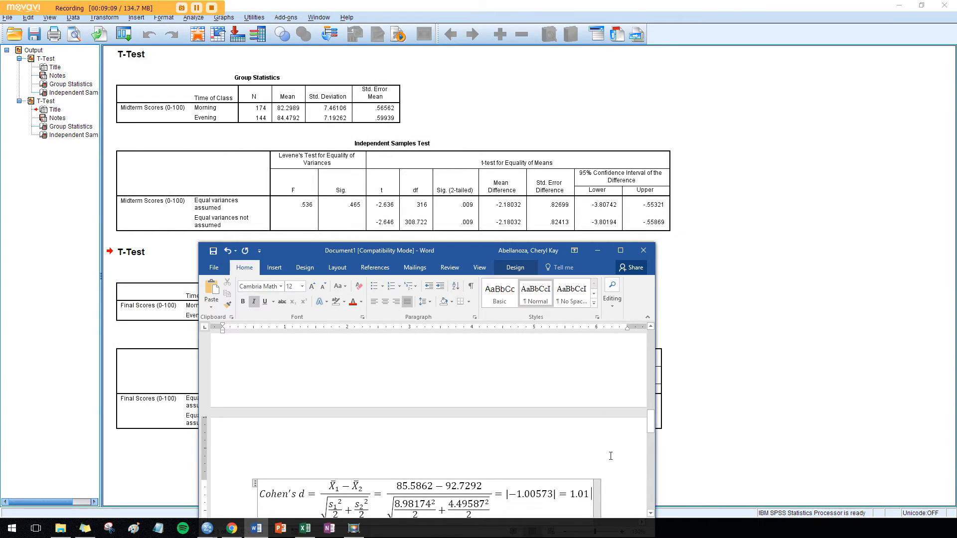
# In Word, view the Cohen's d calculation for final scores beside the output, then minimize the Word window
pyautogui.scroll(-4, 611, 456)
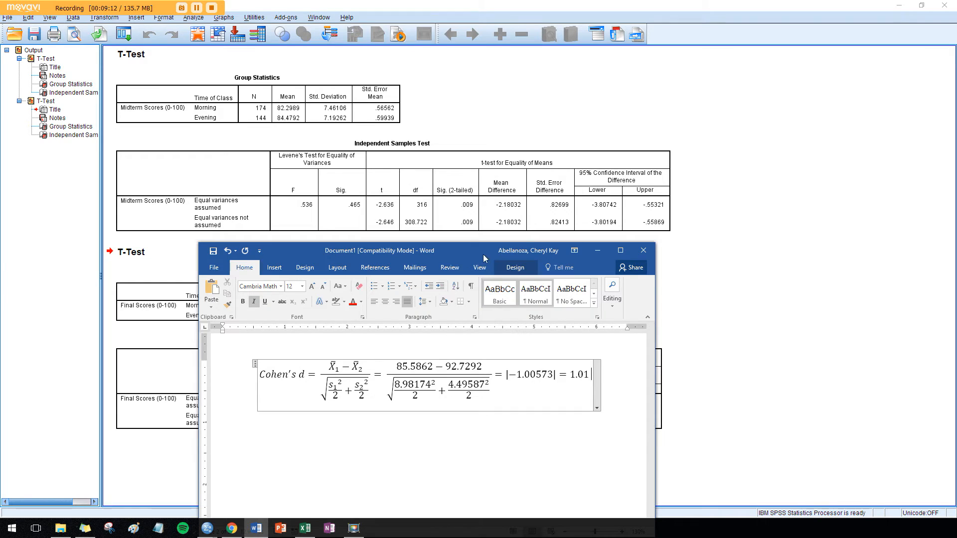
pyautogui.moveTo(475, 247); pyautogui.dragTo(524, 37)
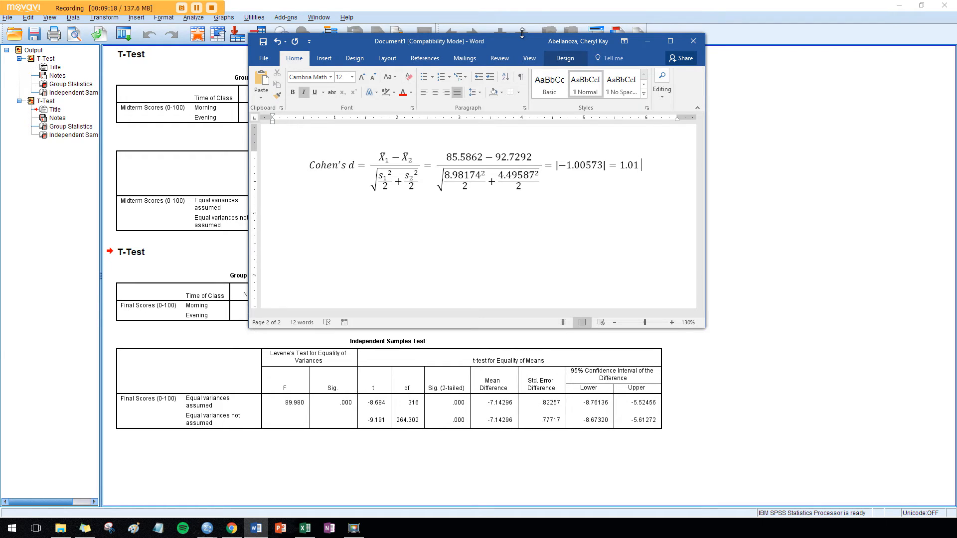
pyautogui.moveTo(522, 33); pyautogui.dragTo(511, 101)
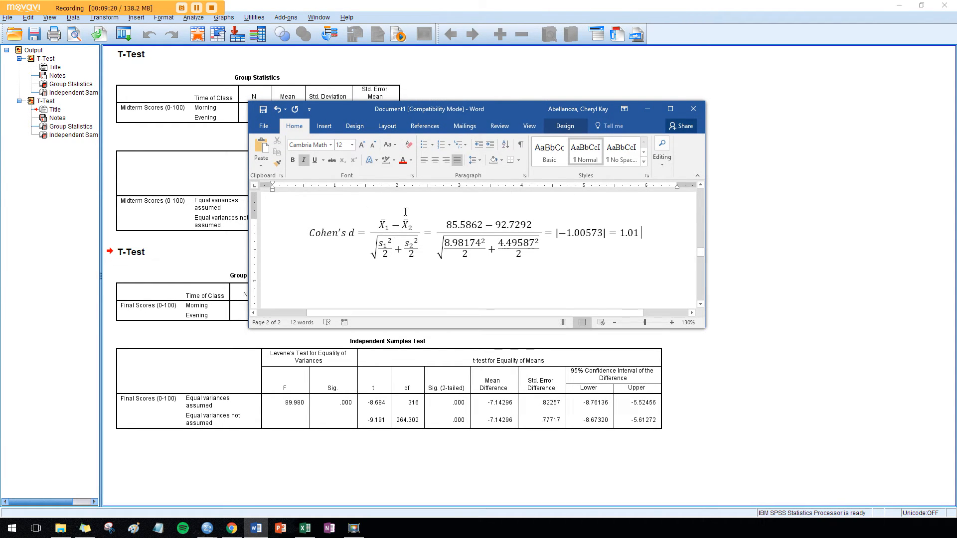
pyautogui.moveTo(432, 111); pyautogui.dragTo(316, 41)
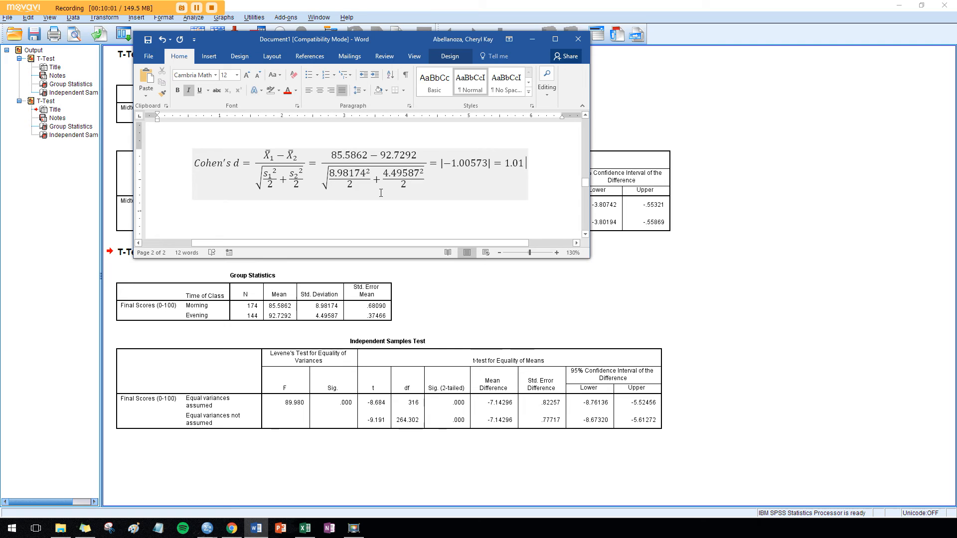
pyautogui.click(531, 39)
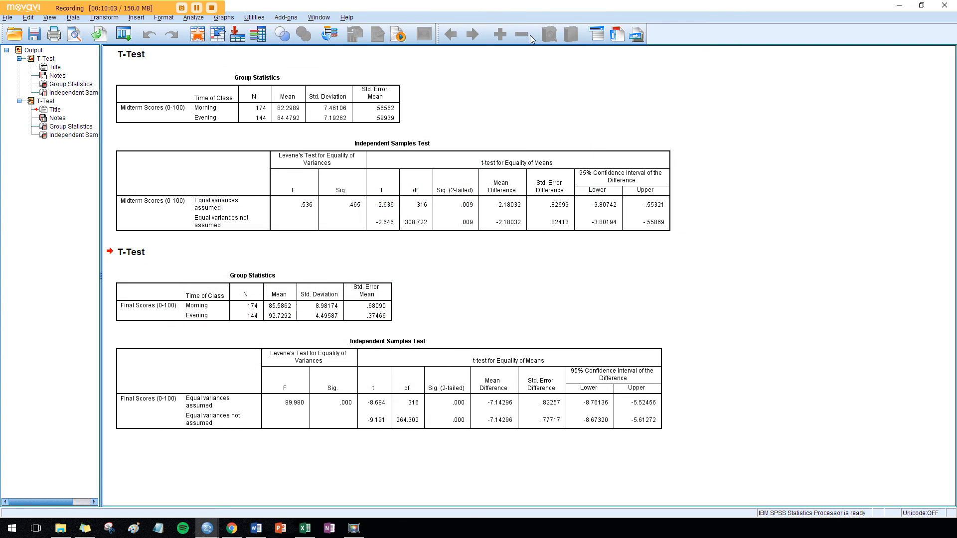
# Examine the Independent Samples Test tables for midterm and final scores in the output
pyautogui.click(358, 199)
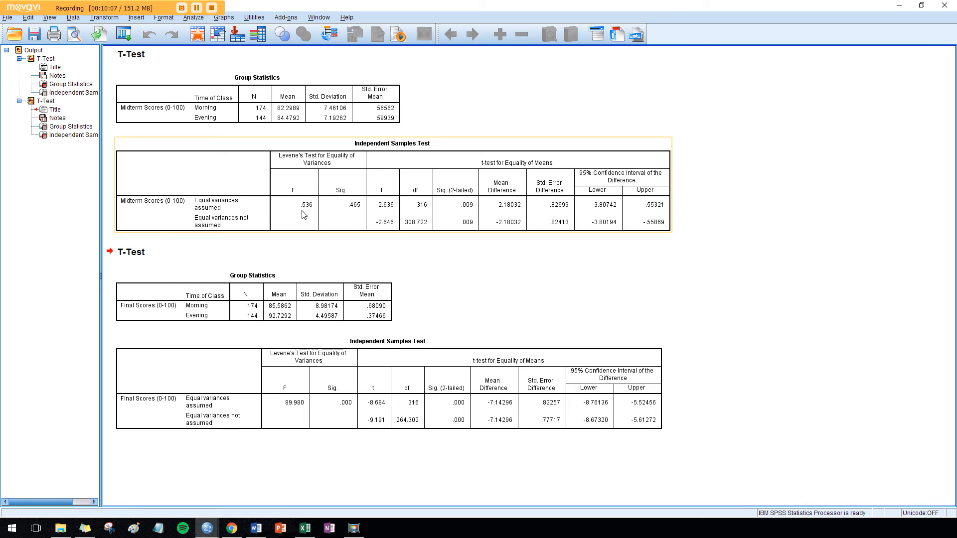
pyautogui.click(299, 299)
pyautogui.click(336, 368)
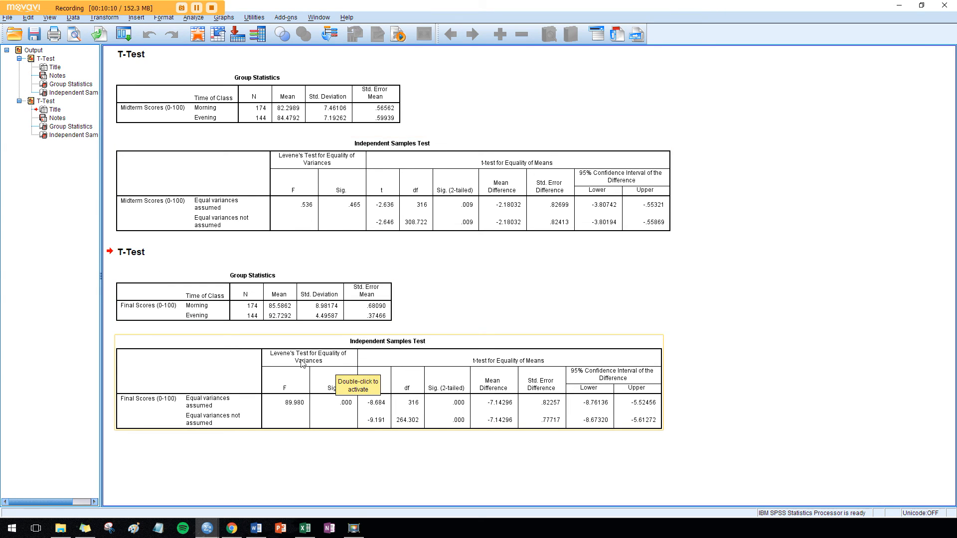